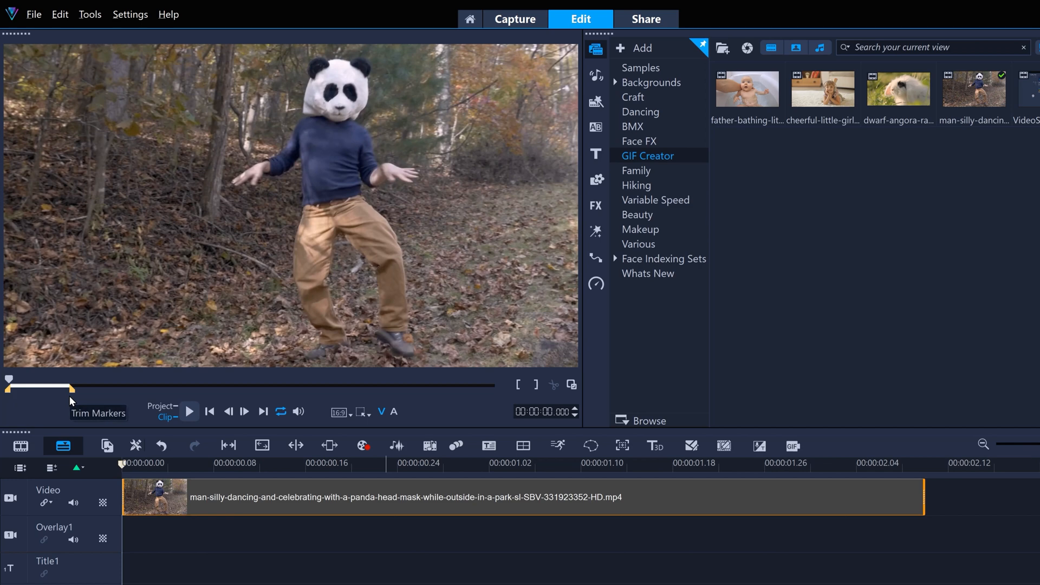
- Add the title "I FEEL GOOD." over the dancing panda clip and play back the project
{"action": "left_click", "coordinate": [596, 154]}
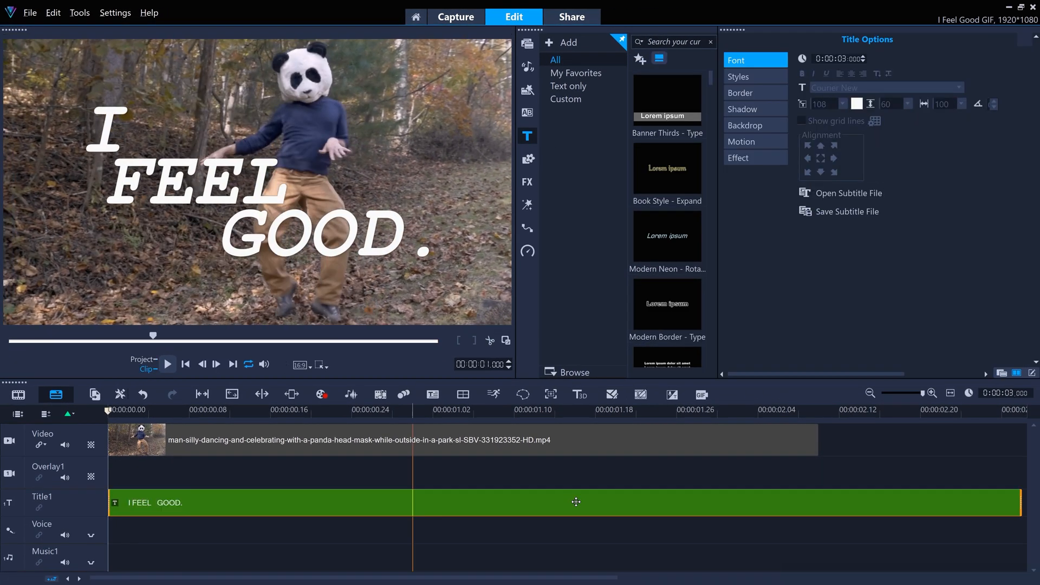
{"action": "left_click", "coordinate": [527, 44]}
{"action": "key", "text": "space"}
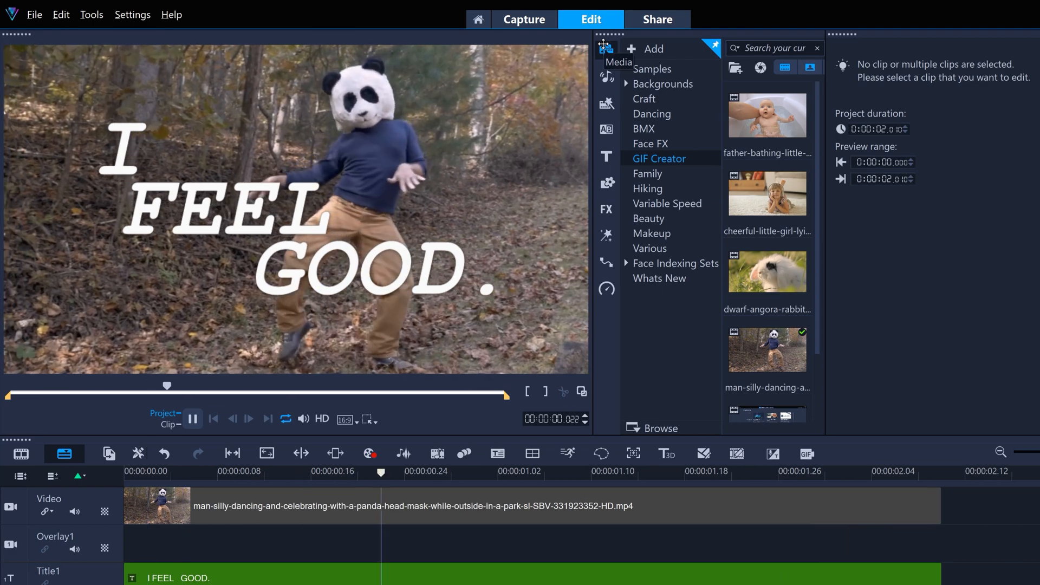
{"action": "key", "text": "space"}
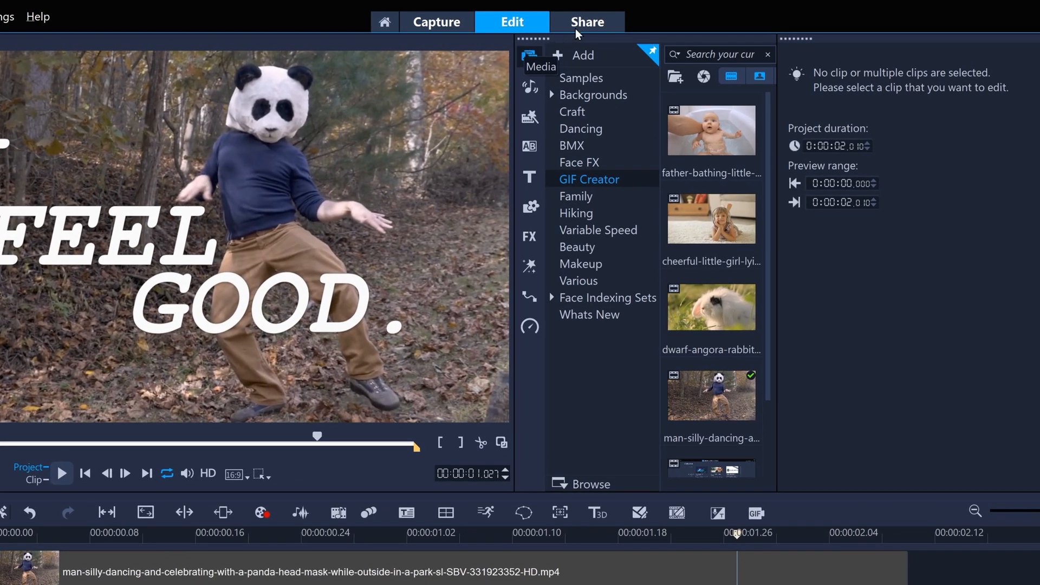
- Render the project as an MPEG-4 AVC (1920 x 1080, 30p, 15Mbps) video named I Feel Good GIF
{"action": "left_click", "coordinate": [584, 25]}
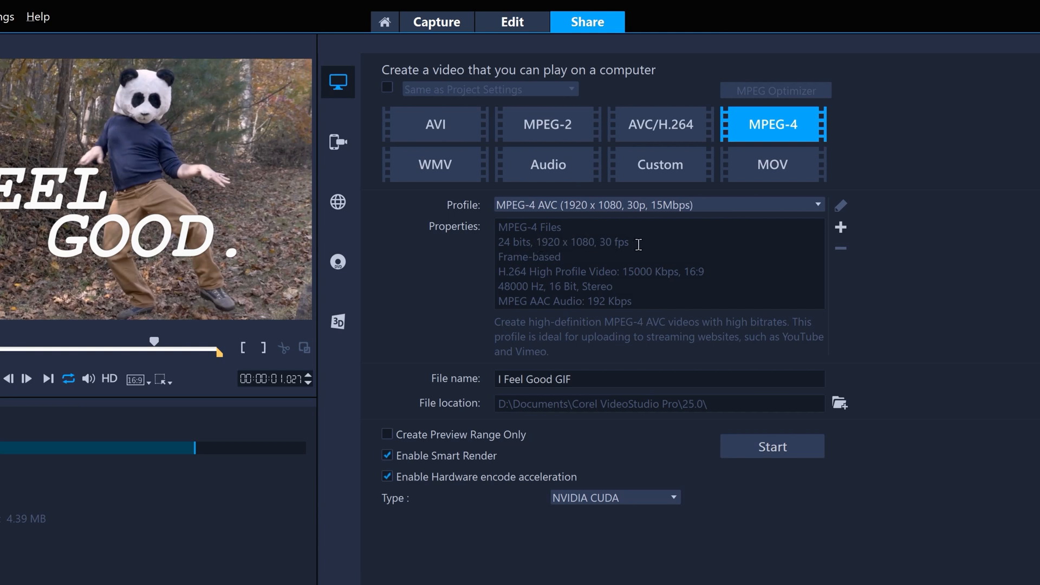
{"action": "left_click", "coordinate": [753, 449]}
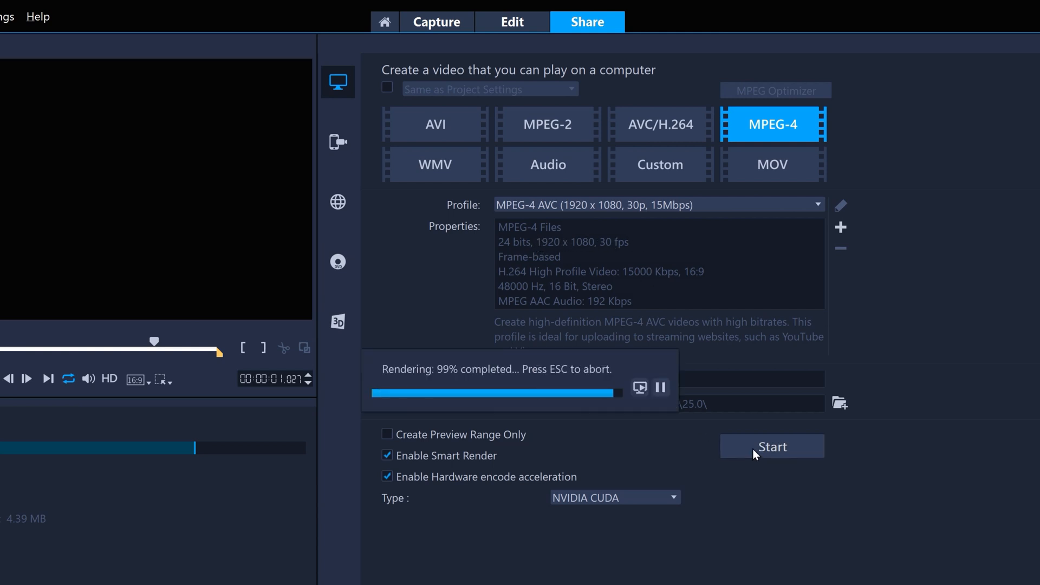
{"action": "left_click", "coordinate": [656, 438]}
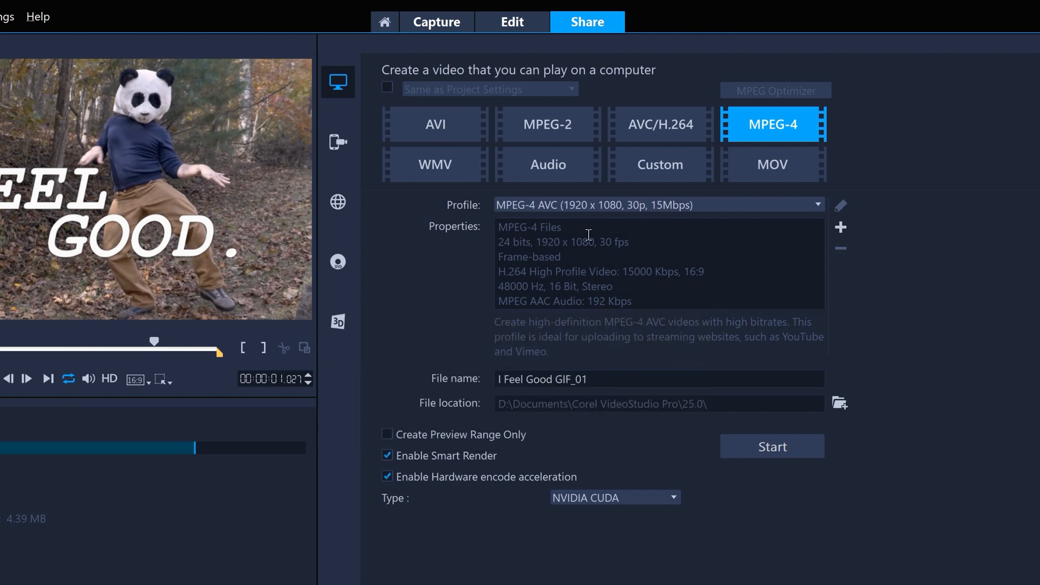
- Return to editing and open the rendered I Feel Good GIF video from the library in the GIF Creator
{"action": "left_click", "coordinate": [512, 22]}
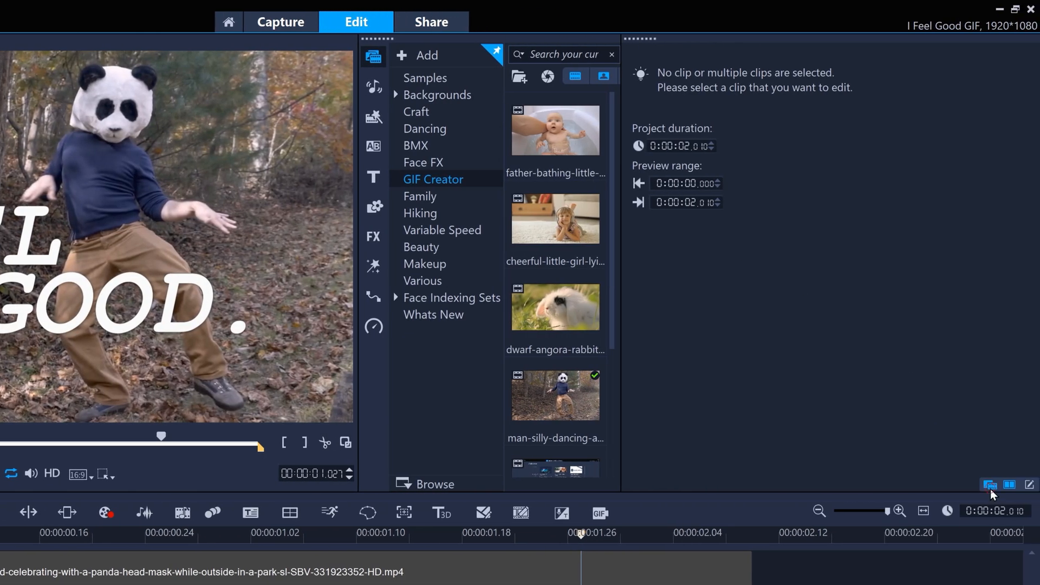
{"action": "left_click", "coordinate": [991, 487]}
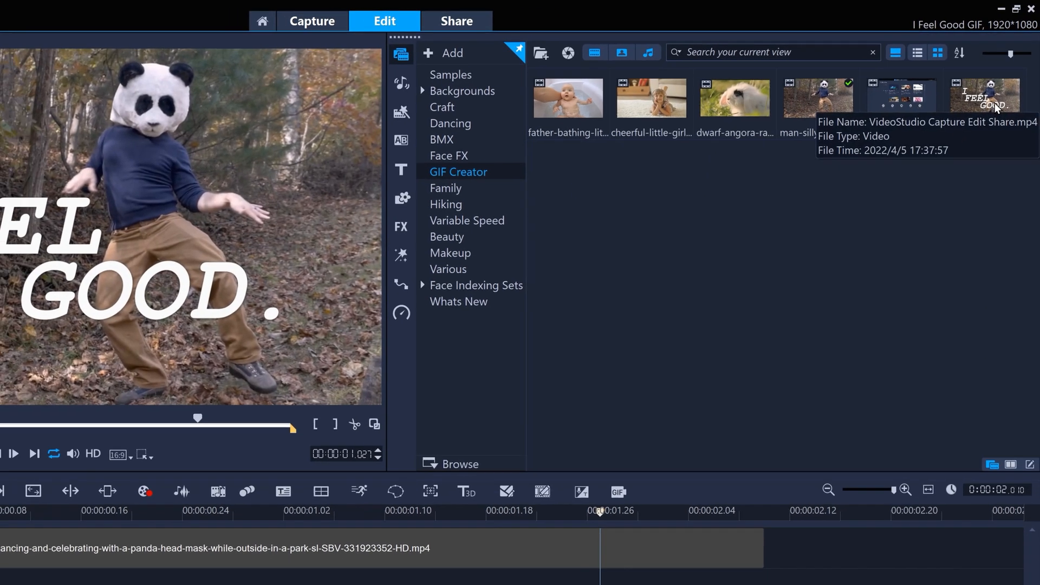
{"action": "left_click", "coordinate": [994, 109]}
{"action": "key", "text": "space"}
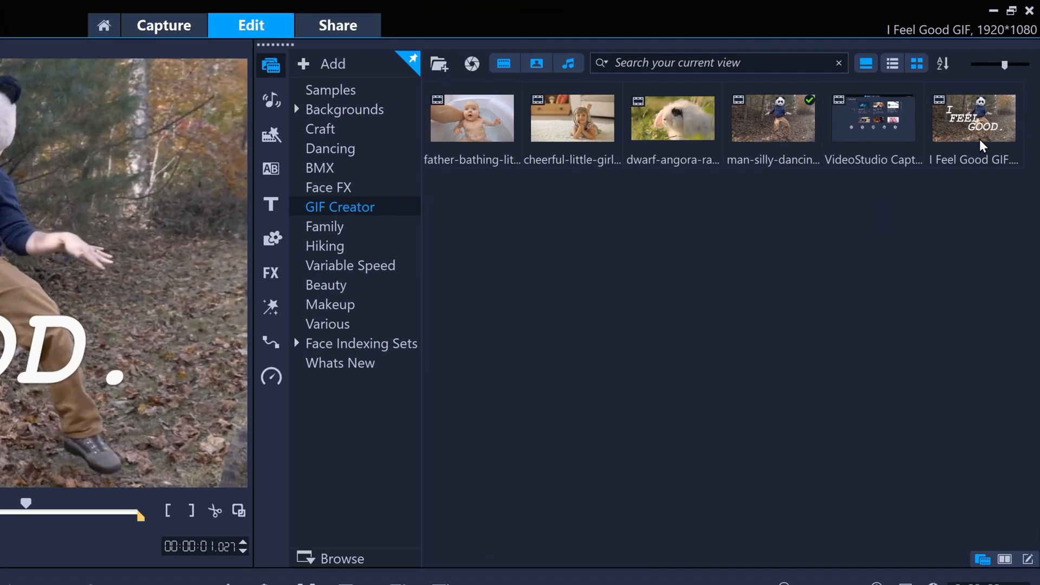
{"action": "left_click", "coordinate": [983, 106]}
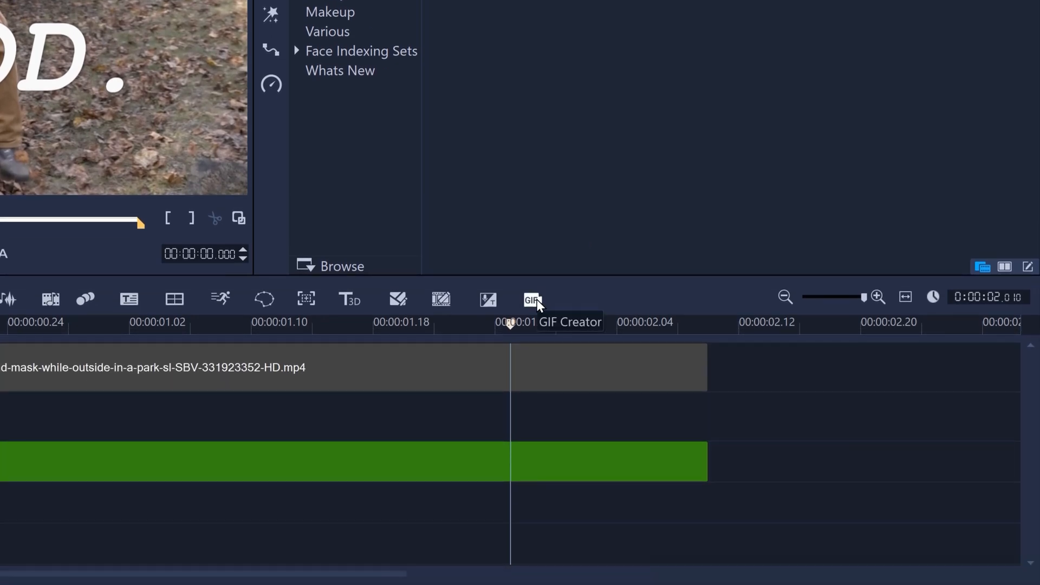
{"action": "left_click", "coordinate": [535, 322]}
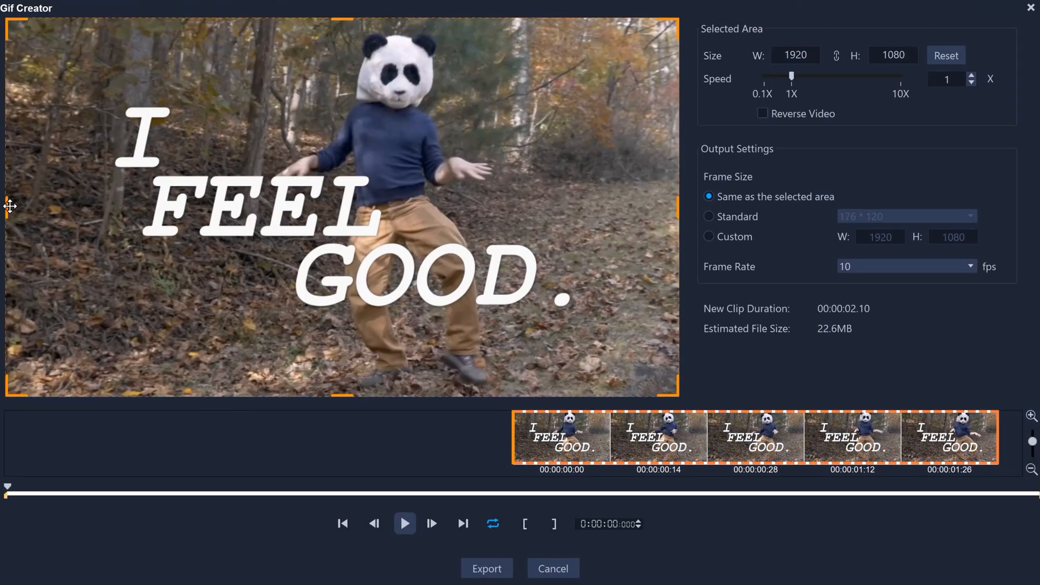
- Crop the GIF's selected area from the frame's left and bottom edges to about 1661 x 868
{"action": "left_click_drag", "start_coordinate": [10, 206], "coordinate": [97, 206]}
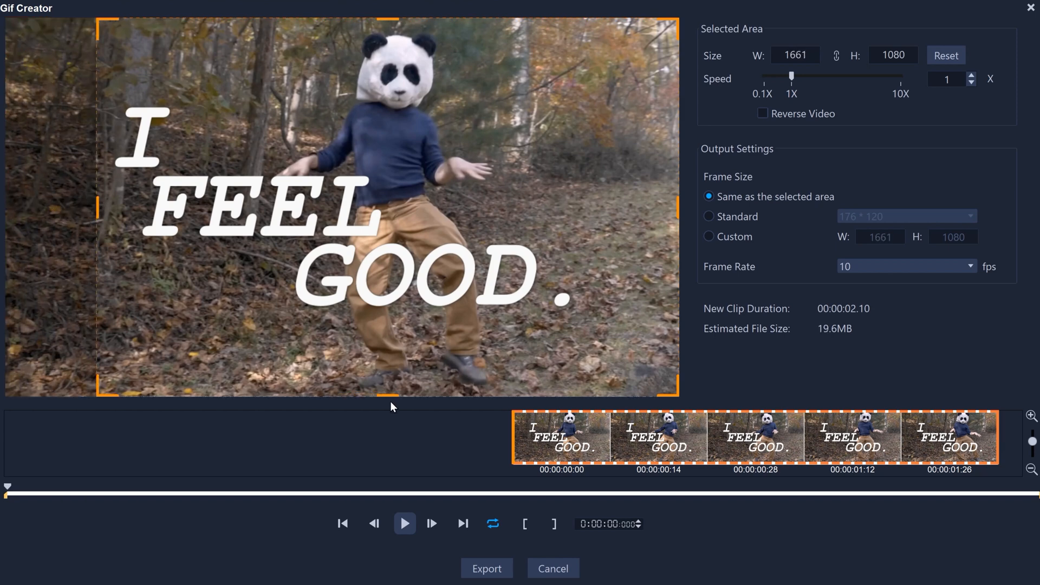
{"action": "left_click_drag", "start_coordinate": [392, 395], "coordinate": [392, 319]}
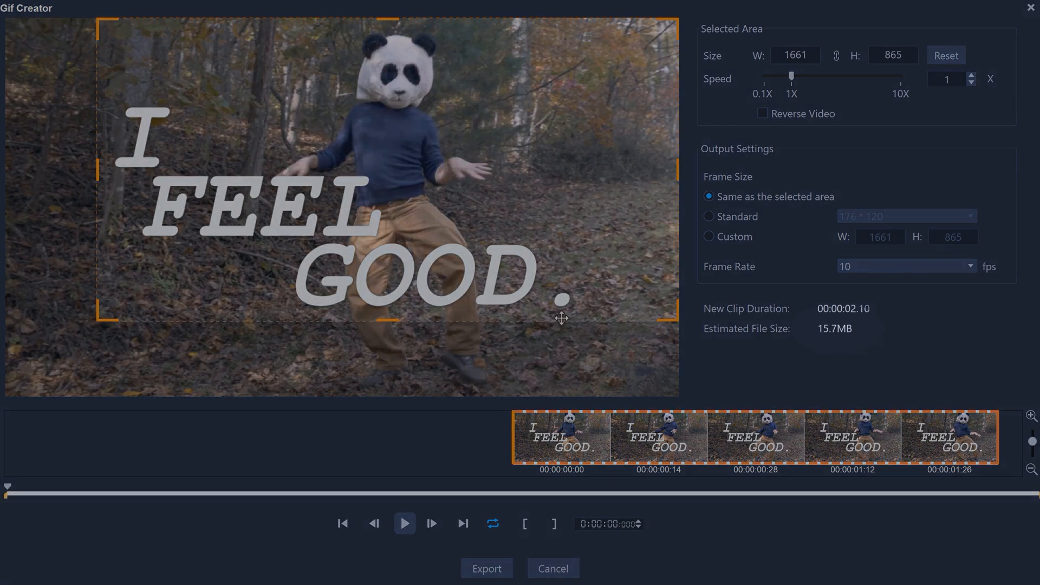
{"action": "mouse_move", "coordinate": [388, 320]}
{"action": "left_mouse_down"}
{"action": "mouse_move", "coordinate": [388, 418]}
{"action": "mouse_move", "coordinate": [387, 322]}
{"action": "left_mouse_up"}
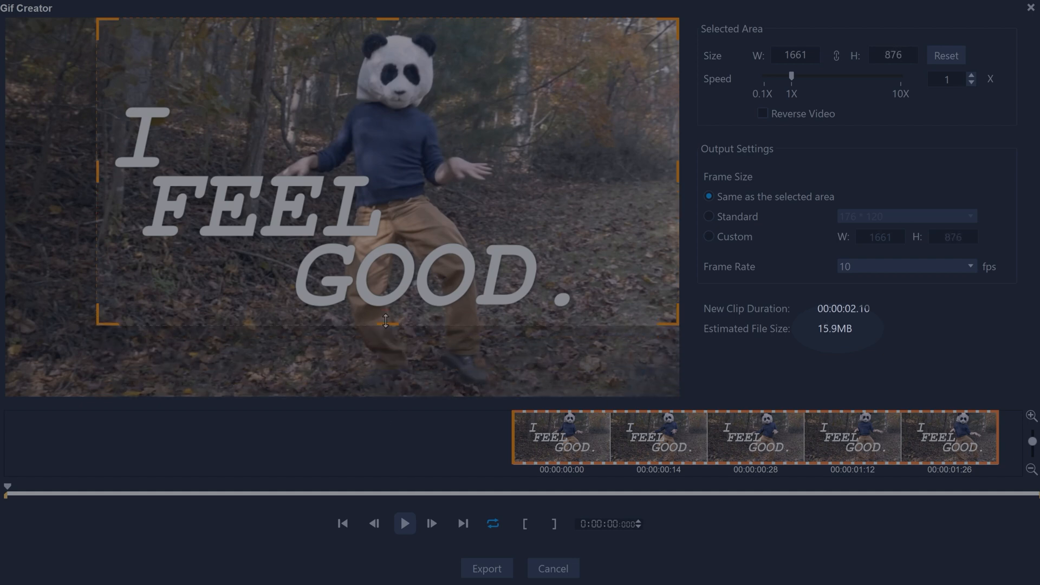
- Trim the GIF's end to 0:00:01.025 and play back the trimmed range
{"action": "left_click_drag", "start_coordinate": [10, 490], "coordinate": [832, 484]}
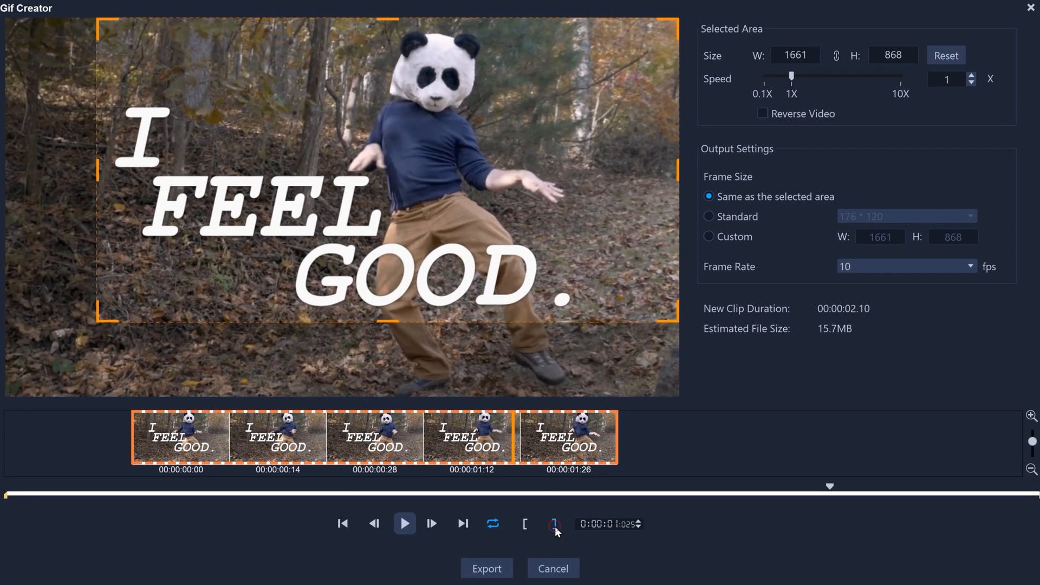
{"action": "left_click", "coordinate": [558, 512]}
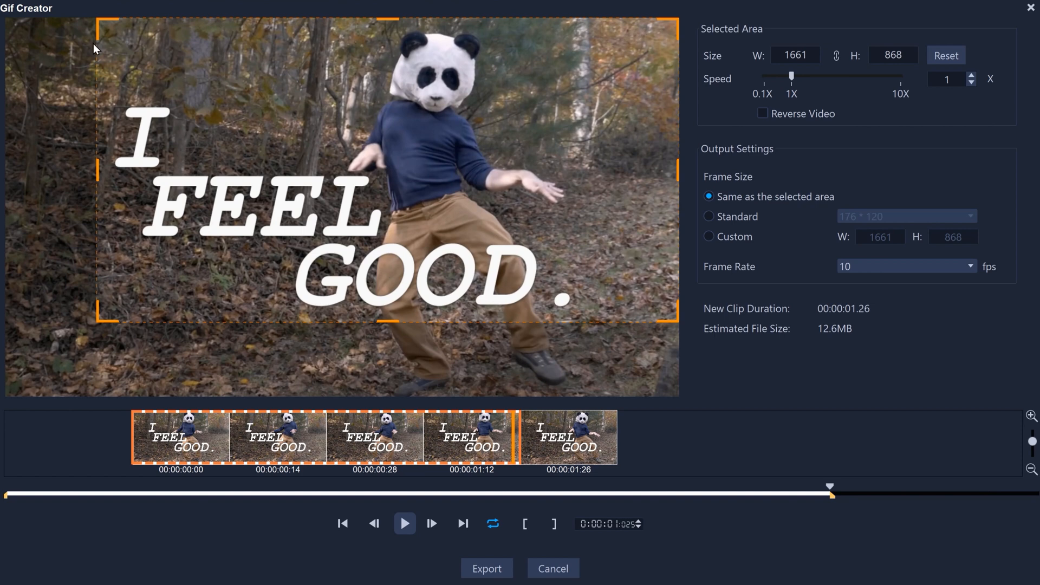
{"action": "left_click", "coordinate": [406, 524]}
{"action": "left_click", "coordinate": [408, 521]}
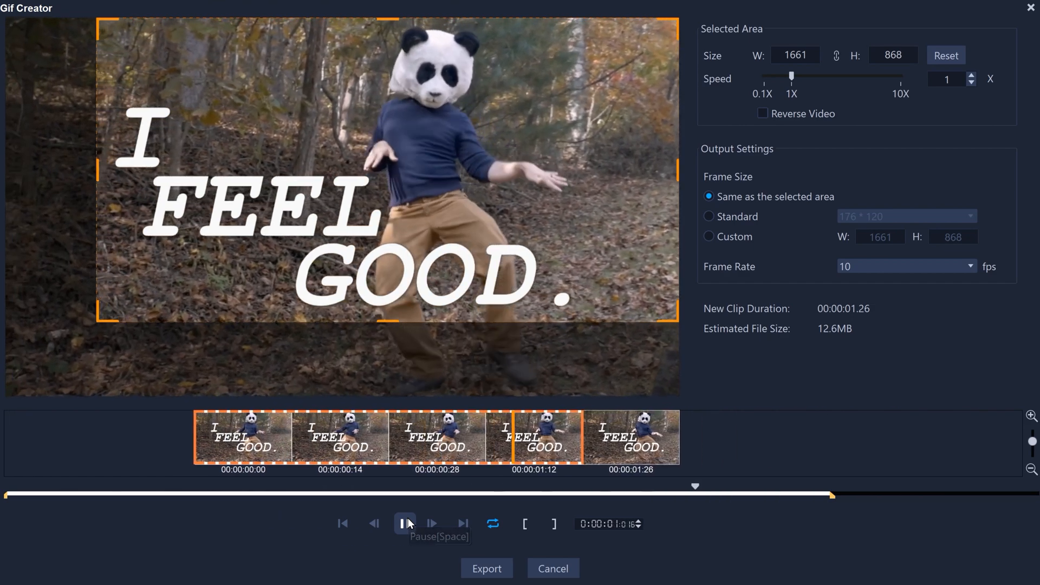
{"action": "left_click", "coordinate": [408, 523]}
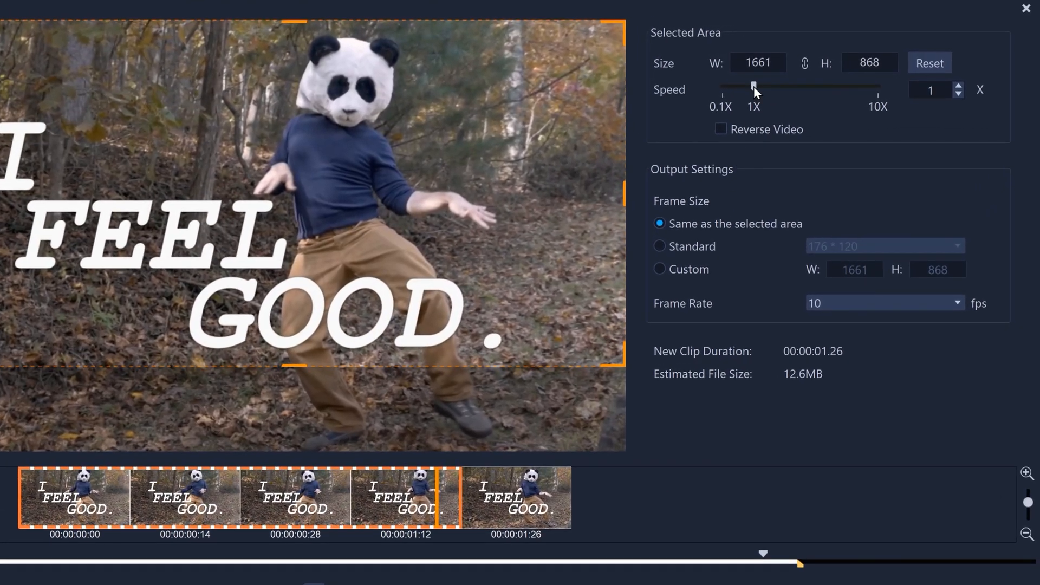
- Speed the GIF up to about 2.12X and preview the faster playback
{"action": "left_click_drag", "start_coordinate": [755, 87], "coordinate": [769, 84]}
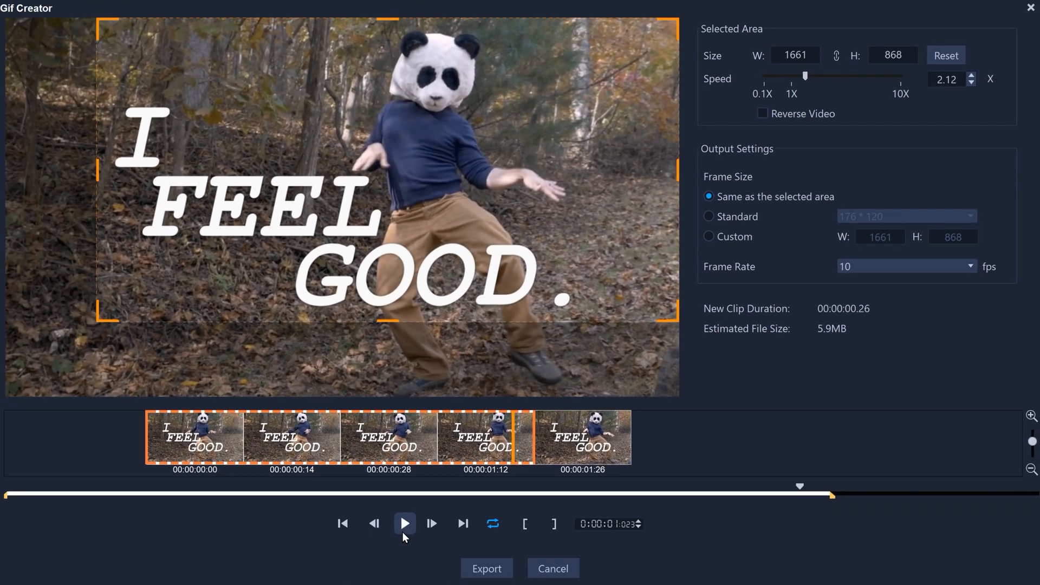
{"action": "left_click", "coordinate": [401, 532]}
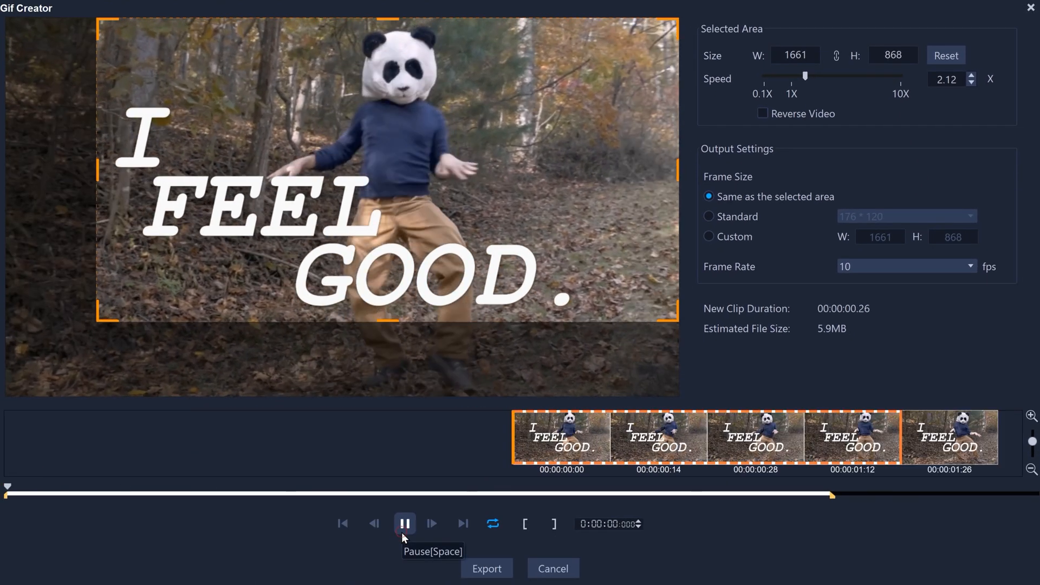
{"action": "left_click", "coordinate": [402, 532]}
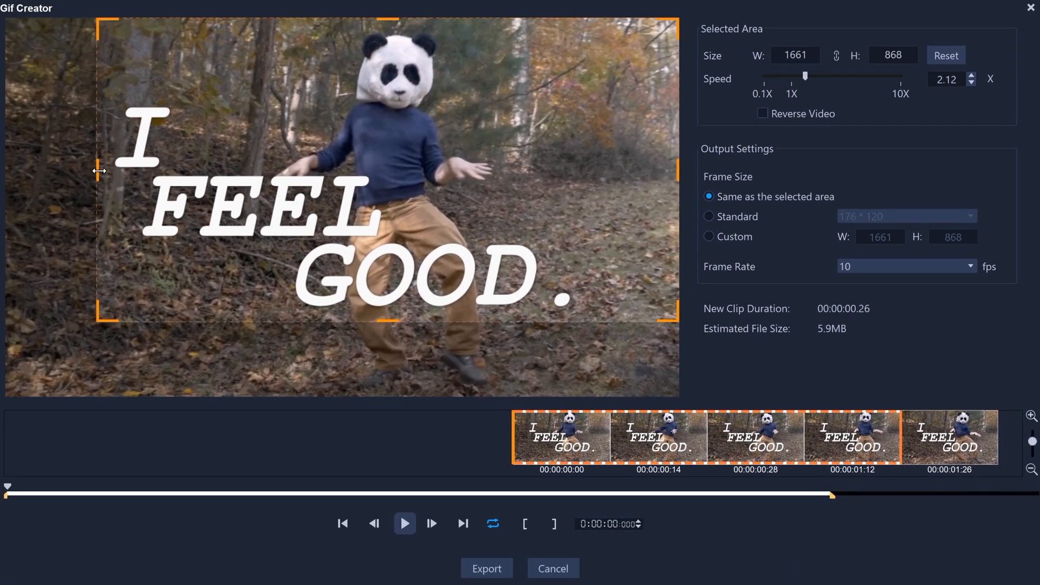
- Expand the selected area back to the full 1920 x 1080 frame
{"action": "left_click_drag", "start_coordinate": [45, 180], "coordinate": [0, 196]}
{"action": "left_click_drag", "start_coordinate": [333, 330], "coordinate": [332, 404]}
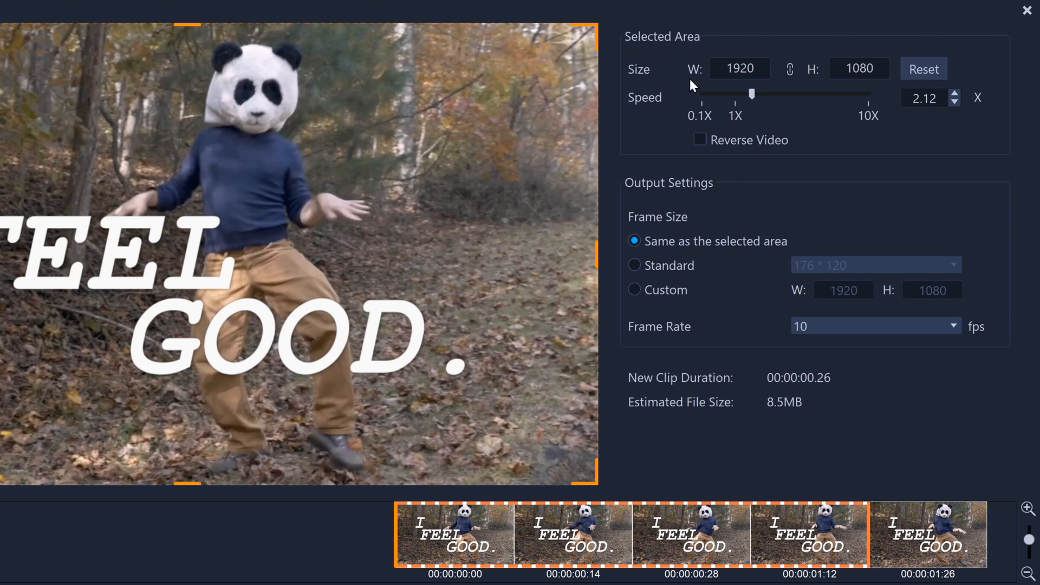
- Set the GIF's output frame size to the Standard preset 960 * 540
{"action": "left_click", "coordinate": [635, 267]}
{"action": "left_click", "coordinate": [848, 266]}
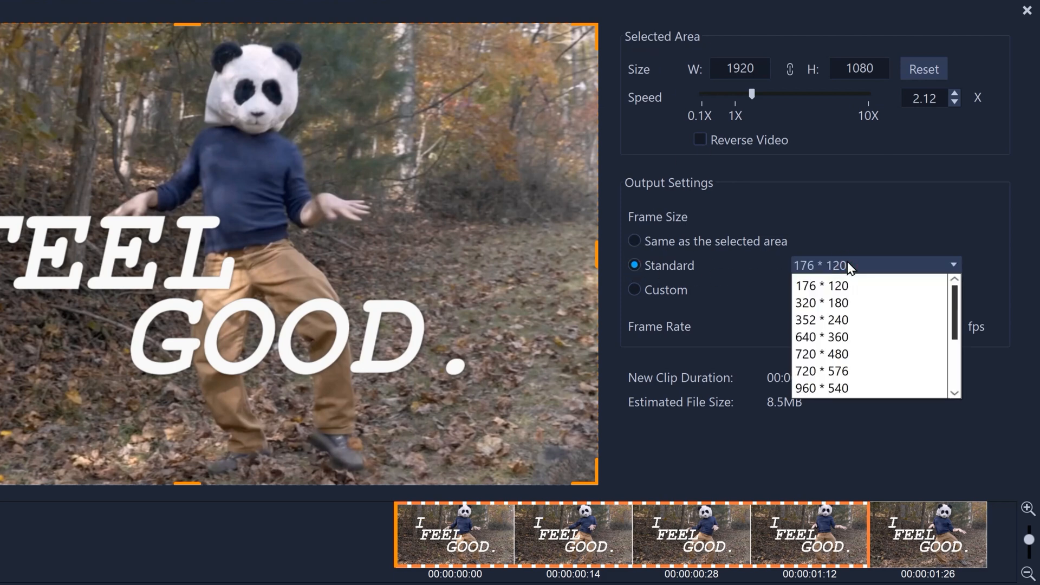
{"action": "scroll", "coordinate": [845, 385], "scroll_direction": "down", "scroll_amount": 1}
{"action": "scroll", "coordinate": [841, 325], "scroll_direction": "down", "scroll_amount": 1}
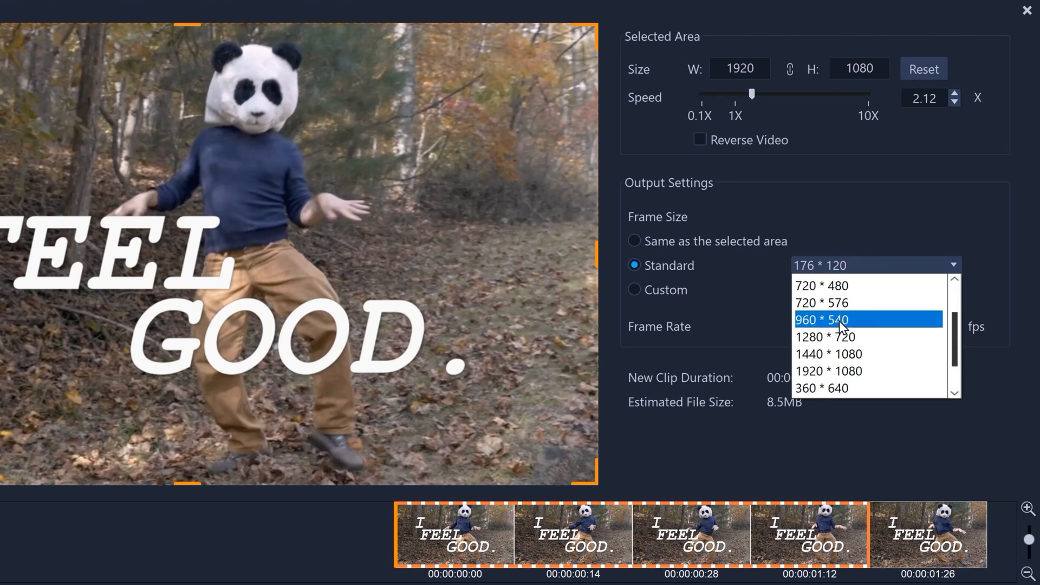
{"action": "left_click", "coordinate": [840, 321]}
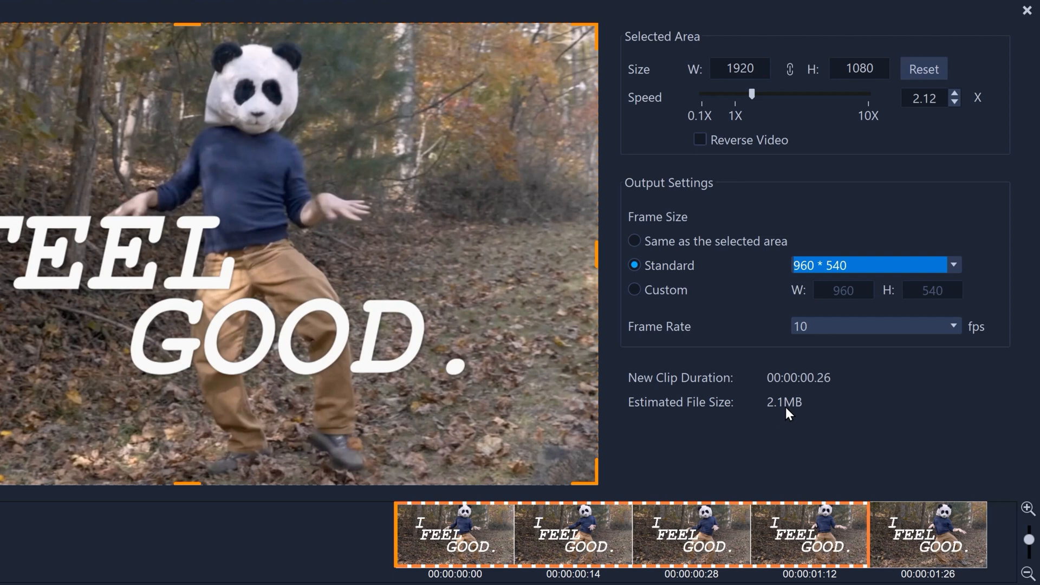
- Try GIF frame rates of 20 and 5 fps, and set the rate back to 10 fps
{"action": "left_click", "coordinate": [841, 335]}
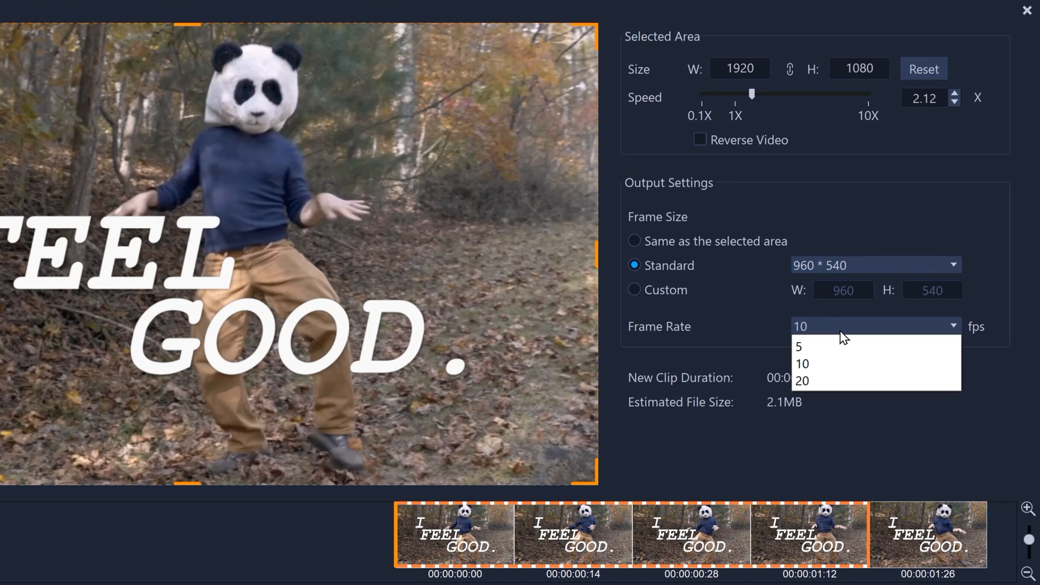
{"action": "left_click", "coordinate": [825, 383]}
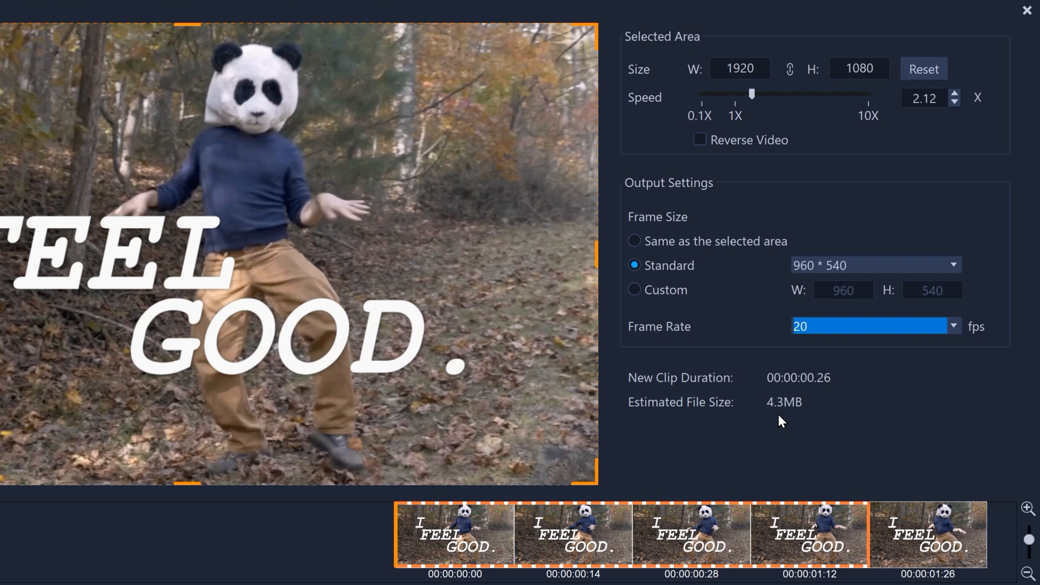
{"action": "left_click", "coordinate": [811, 326]}
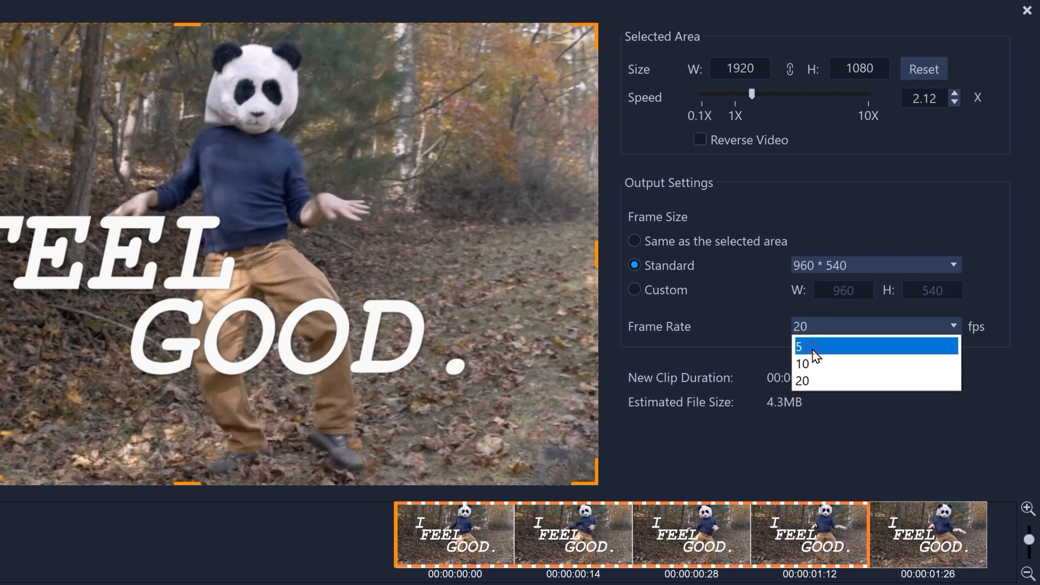
{"action": "left_click", "coordinate": [814, 347]}
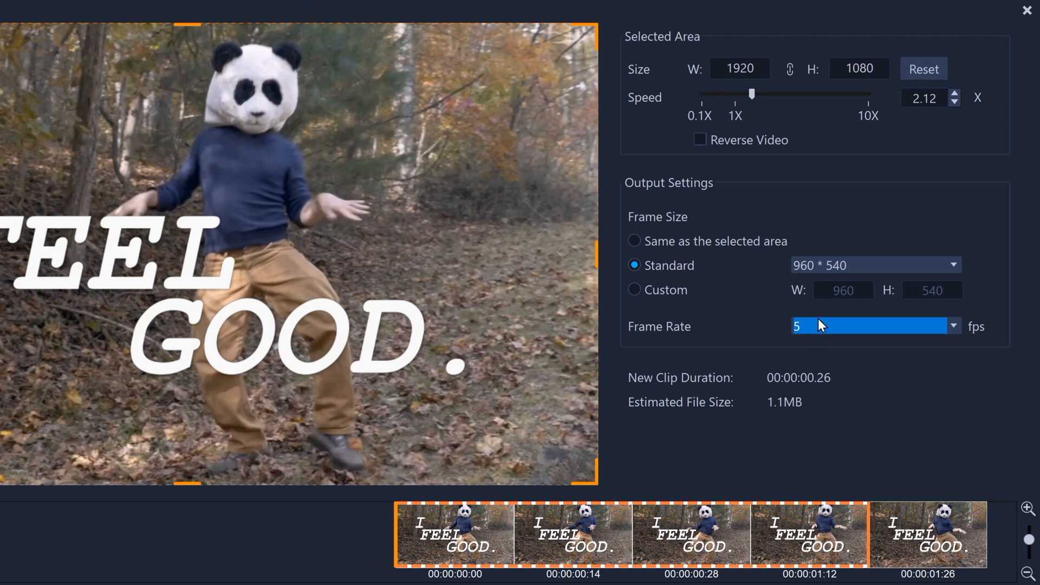
{"action": "left_click", "coordinate": [819, 326]}
{"action": "left_click", "coordinate": [813, 363]}
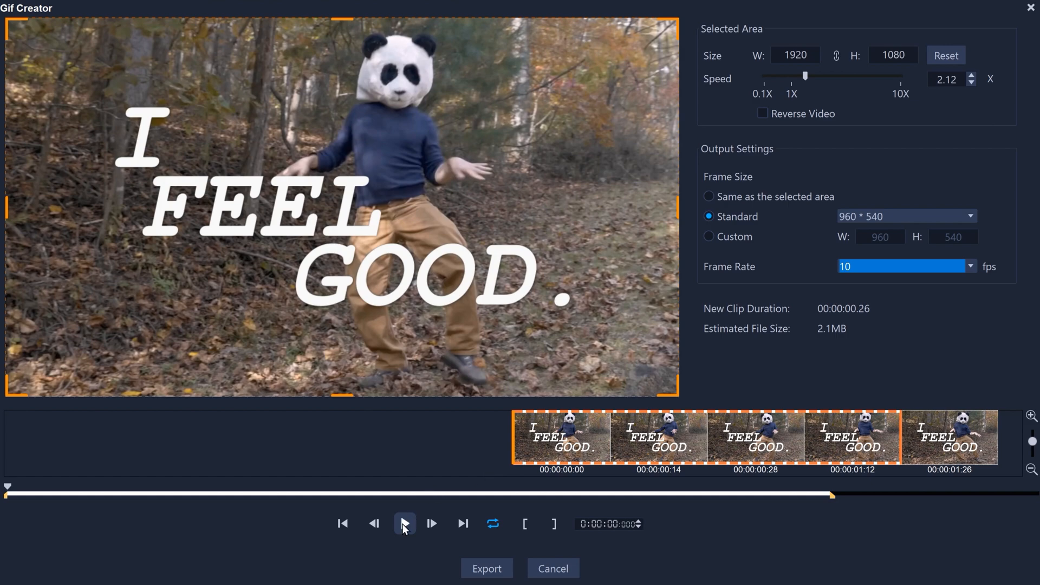
- Preview the finished GIF and export it
{"action": "left_click", "coordinate": [404, 523]}
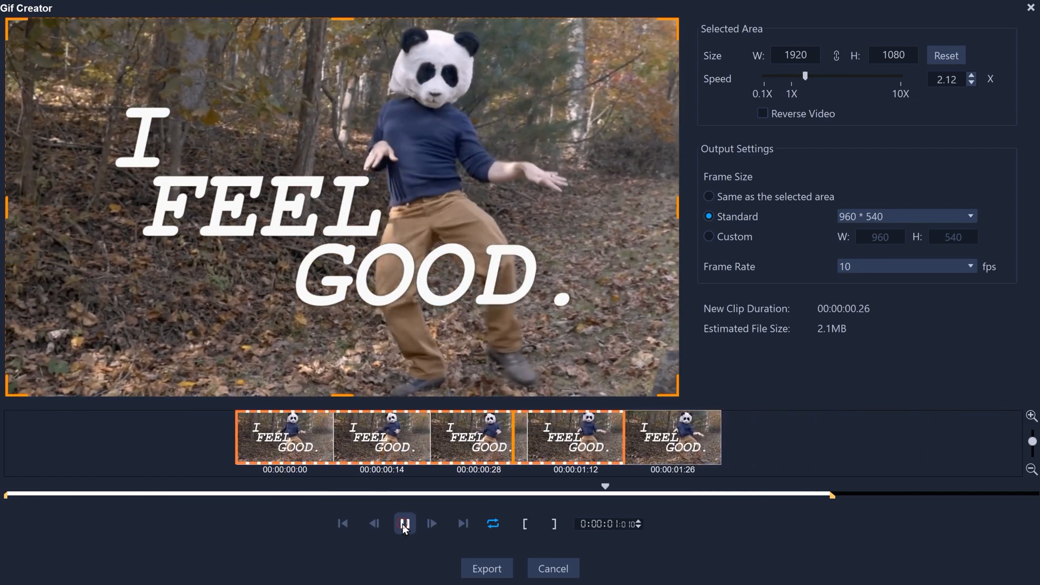
{"action": "left_click", "coordinate": [403, 523]}
{"action": "left_click", "coordinate": [487, 566]}
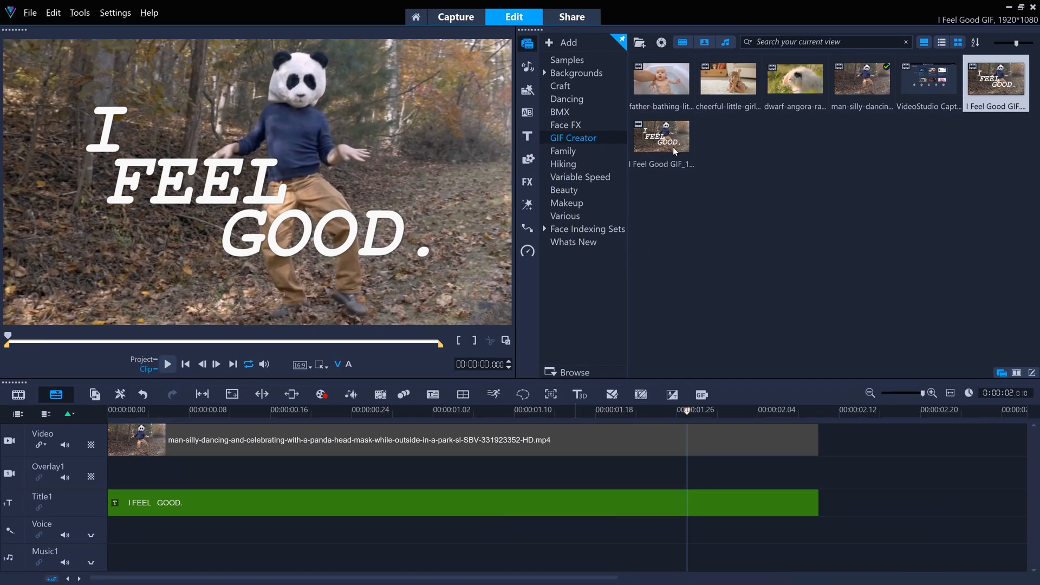
- Play the exported GIF from the media library
{"action": "left_click", "coordinate": [673, 145]}
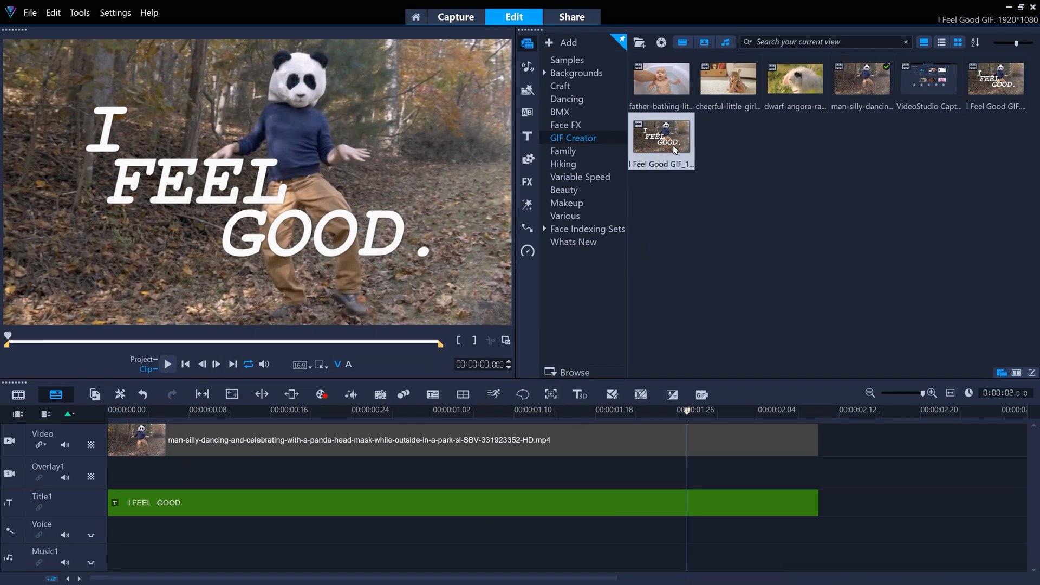
{"action": "left_click", "coordinate": [168, 365]}
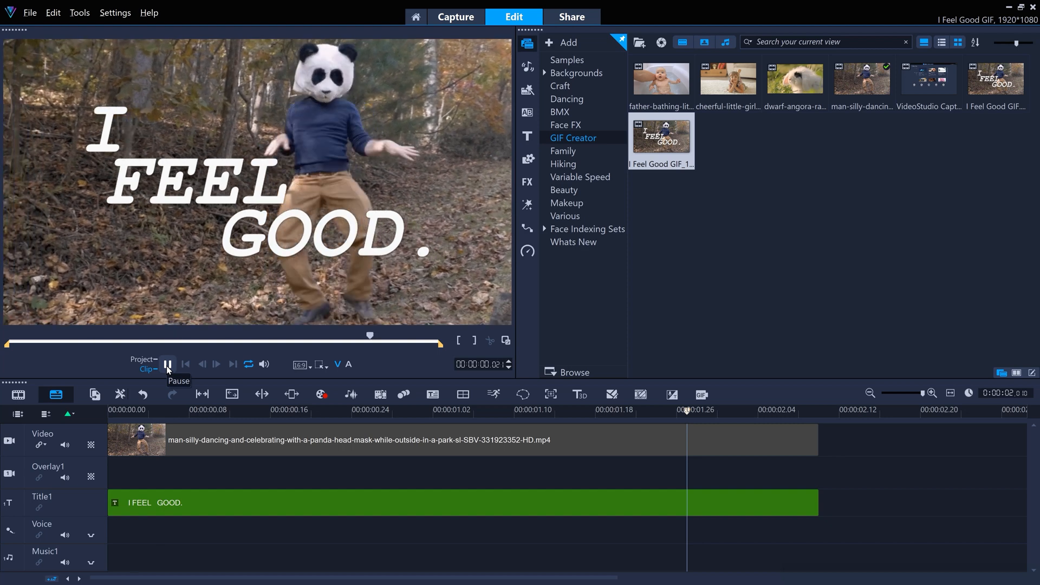
{"action": "left_click", "coordinate": [167, 366]}
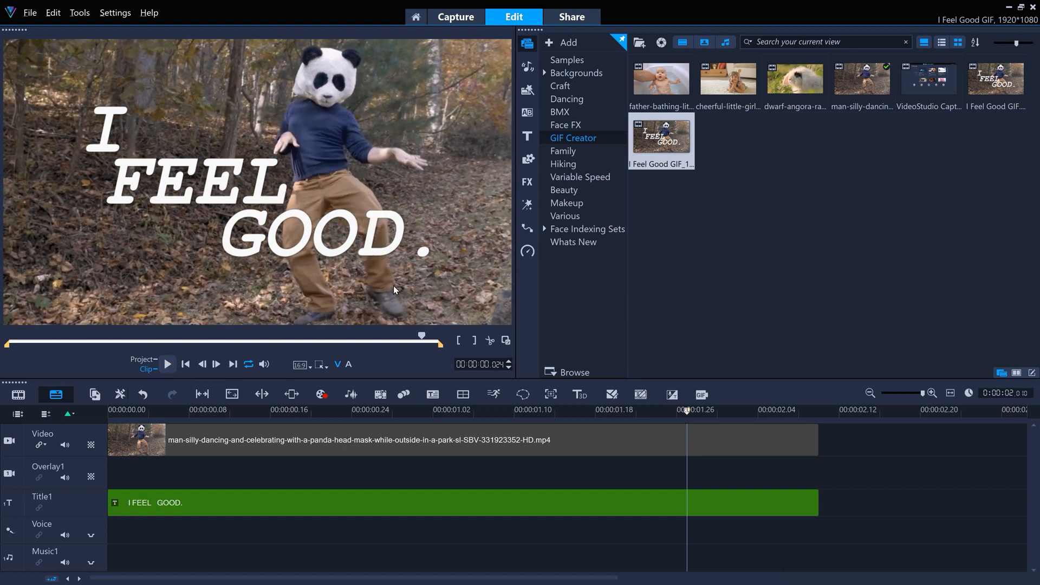
- Locate I Feel Good GIF_1.gif on the computer and send it in the open Messenger conversation
{"action": "right_click", "coordinate": [668, 138]}
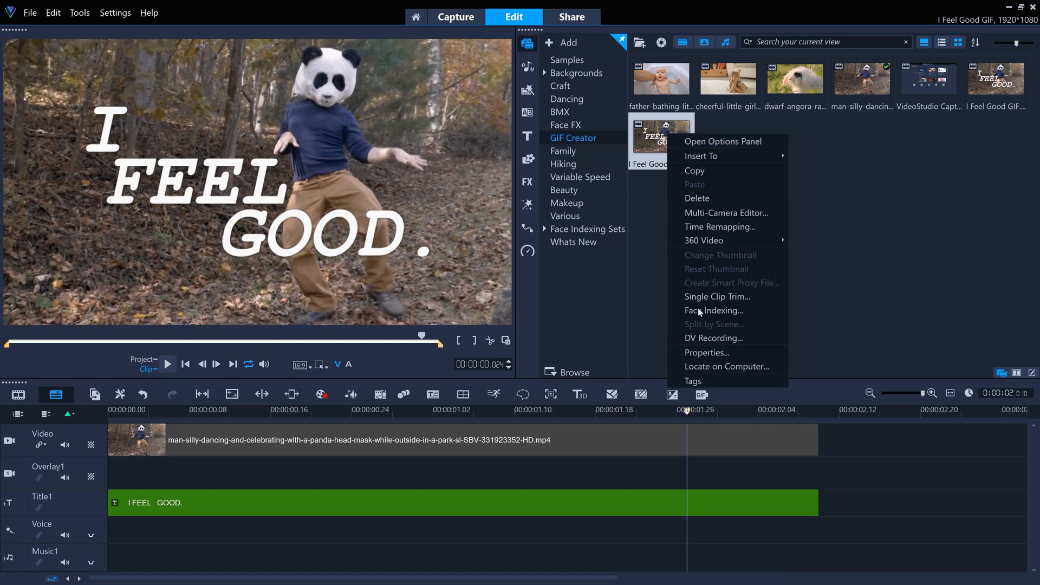
{"action": "left_click", "coordinate": [704, 367]}
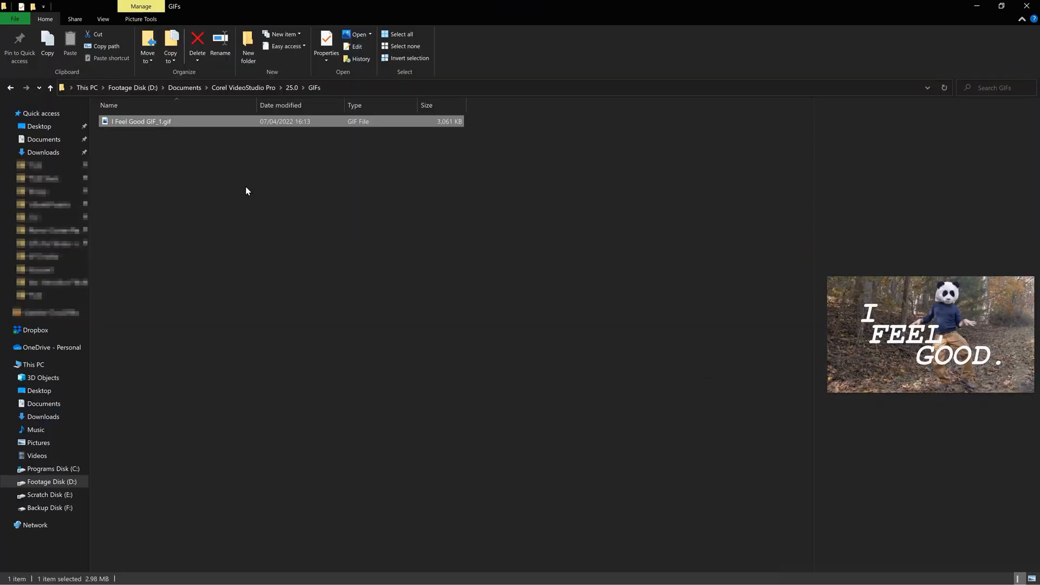
{"action": "left_click_drag", "start_coordinate": [150, 125], "coordinate": [569, 510]}
{"action": "key", "text": "alt+Tab"}
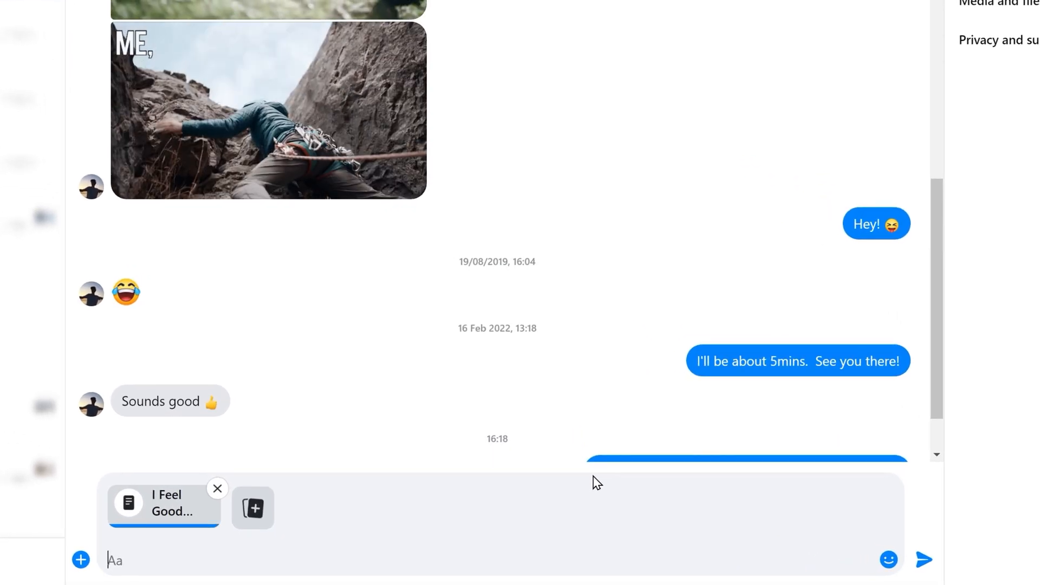
{"action": "key", "text": "Return"}
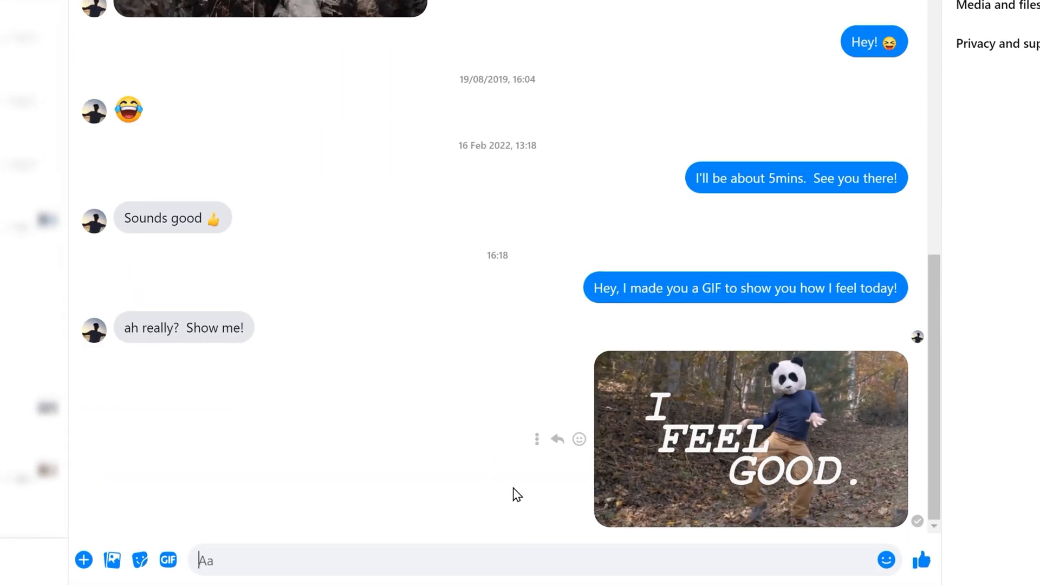